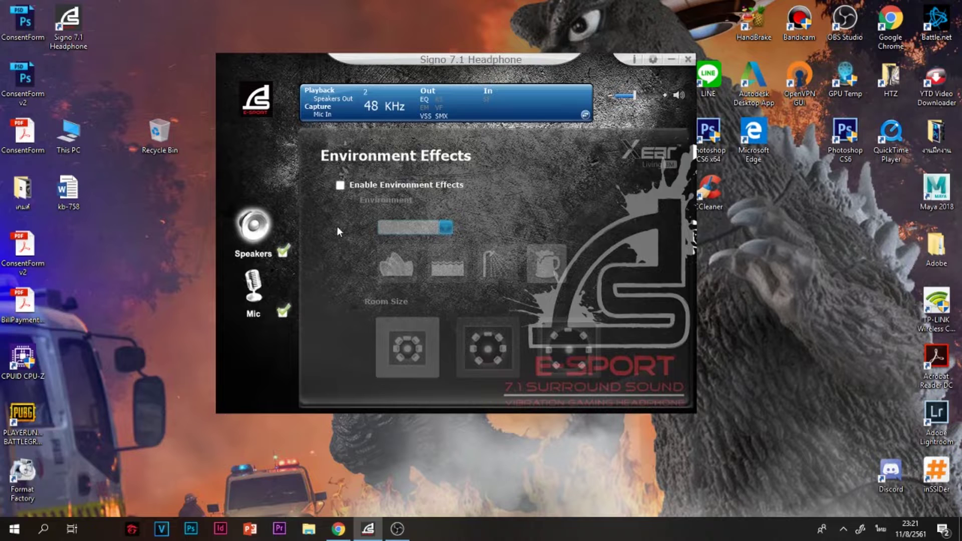
Raise the speakers' master volume to -5.64 dB in Volume Control.
left_click(255, 233)
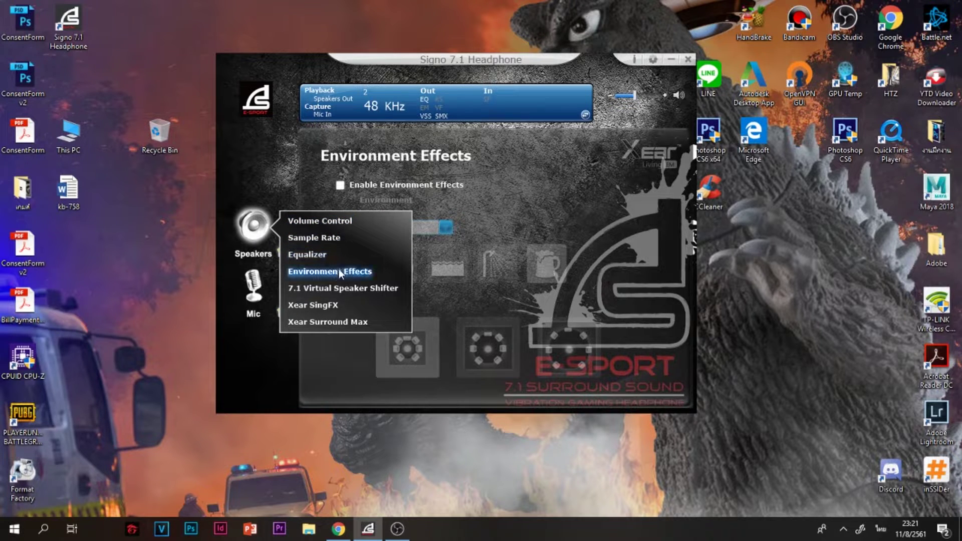
left_click(330, 222)
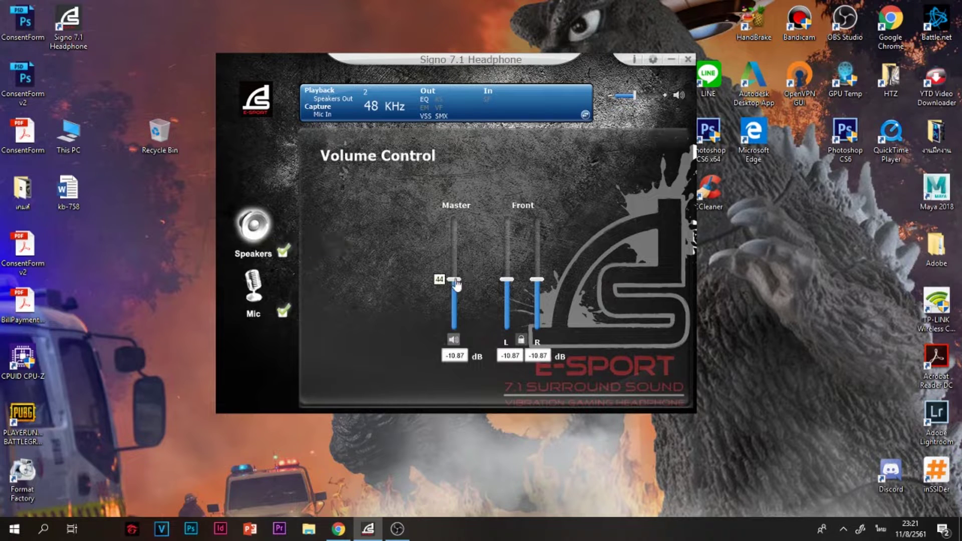
left_click_drag(453, 279, 453, 264)
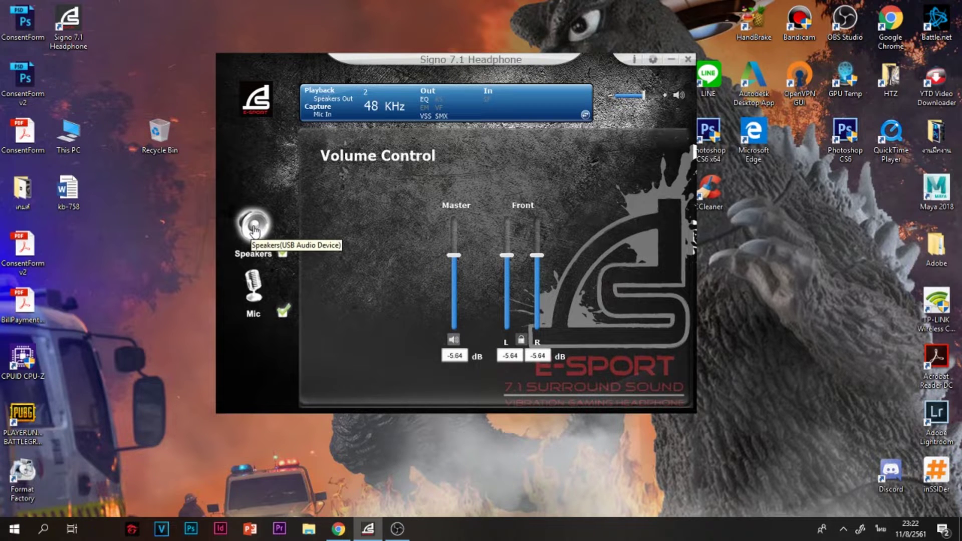
Review the speakers' sample rate options and the equalizer bands and presets.
left_click(255, 230)
left_click(323, 237)
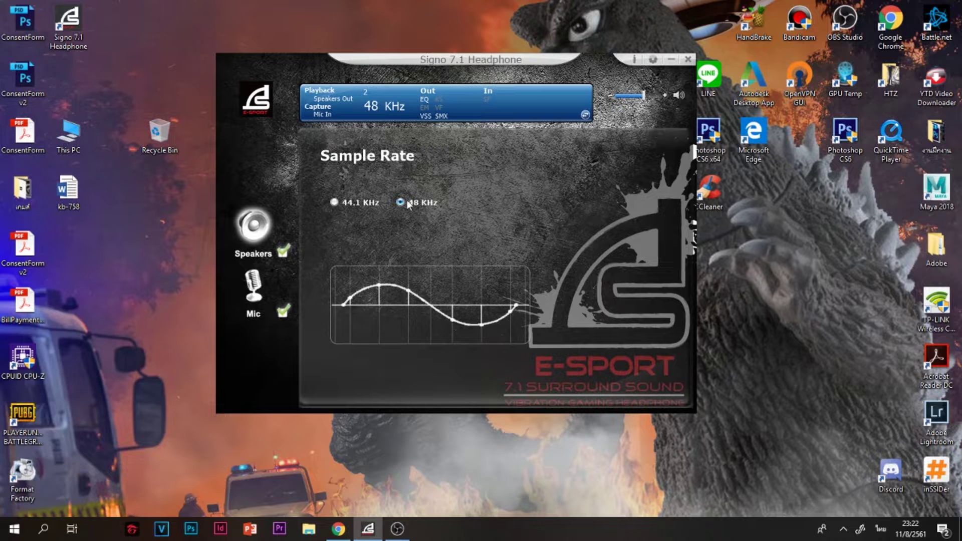
left_click(248, 236)
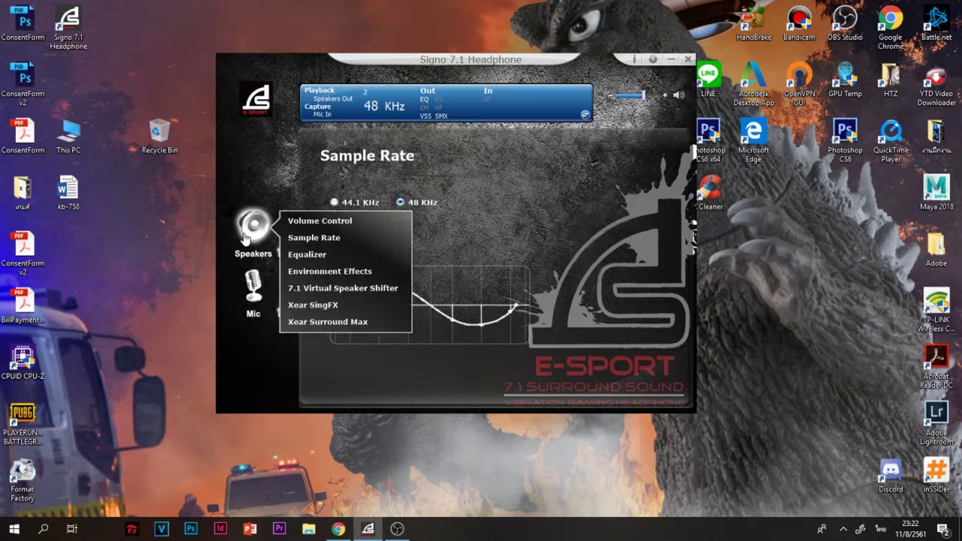
left_click(338, 262)
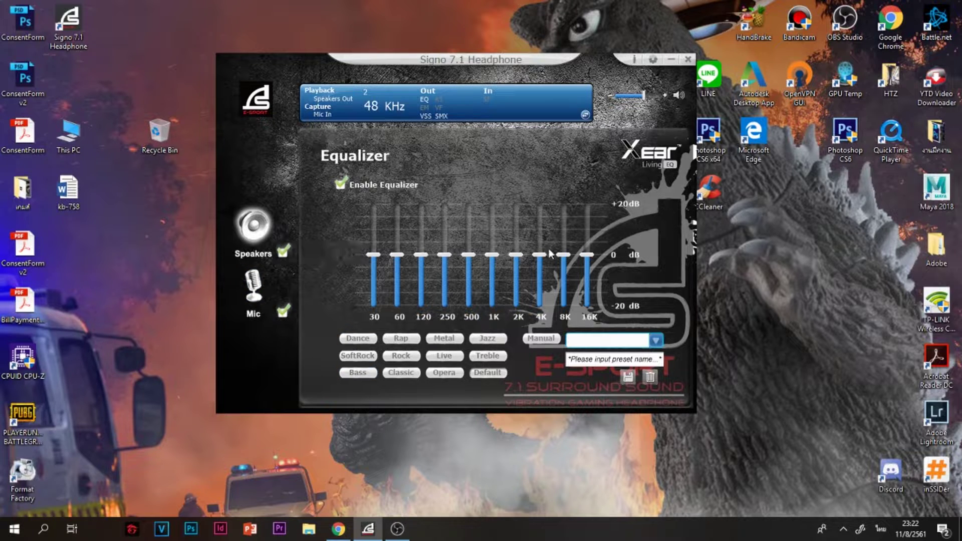
Enable Environment Effects for the speakers and try the four pictured environments in turn, including Bathroom, ending on Psychotic.
left_click(255, 226)
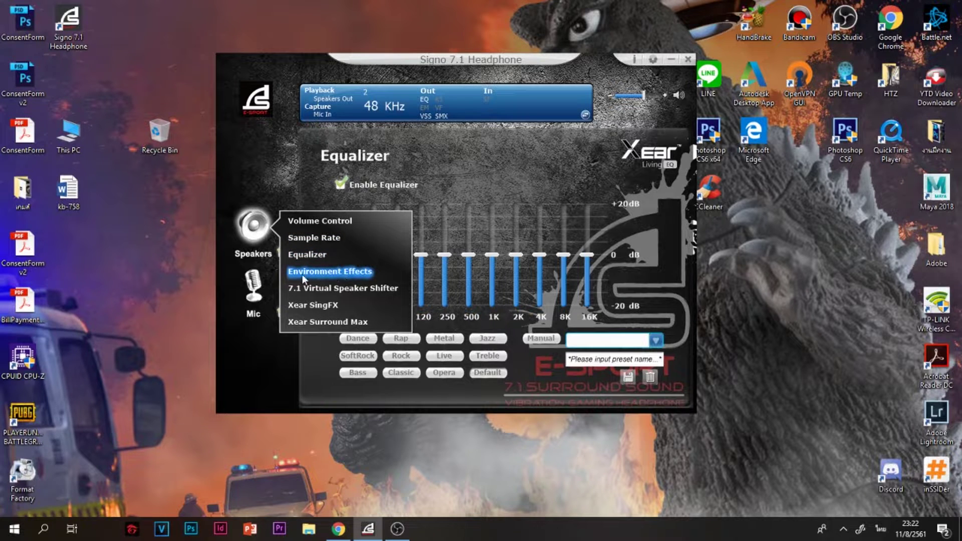
left_click(316, 275)
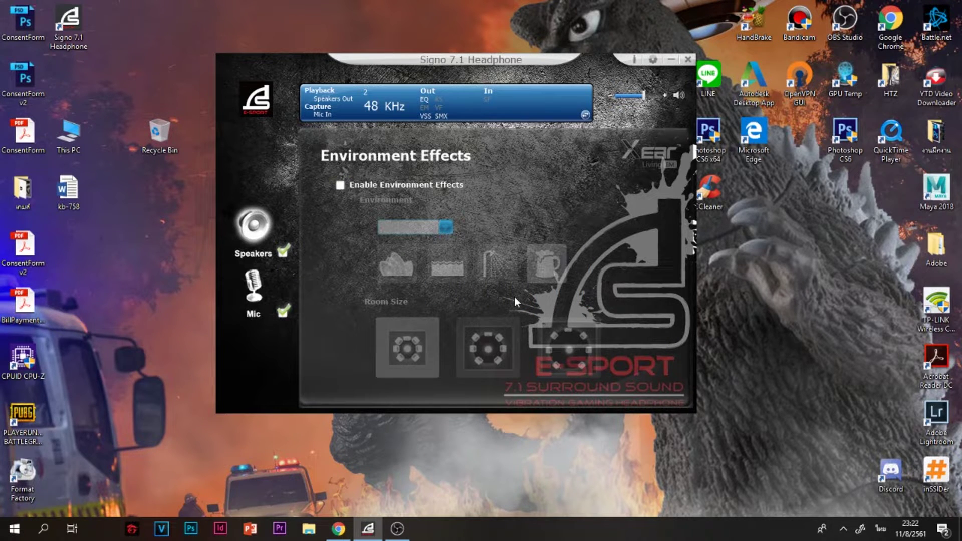
left_click(340, 186)
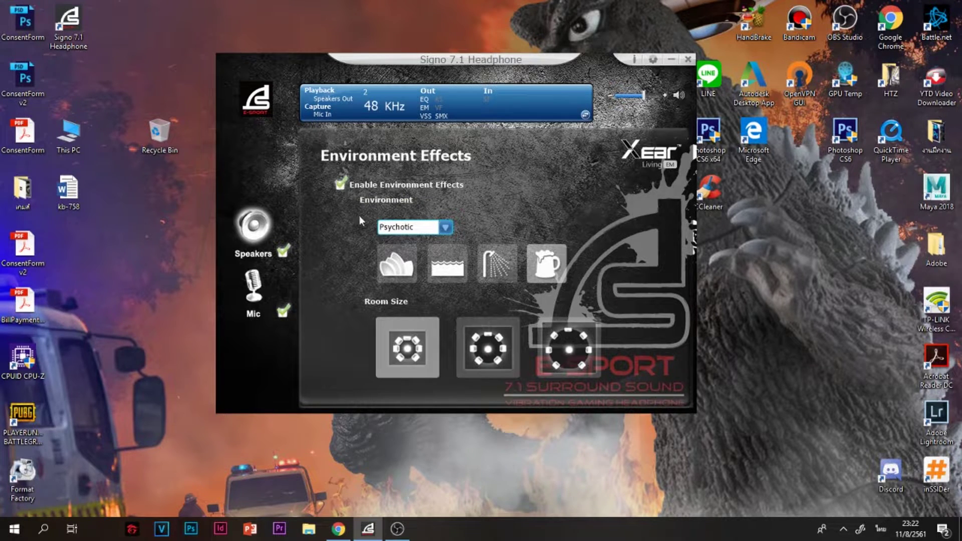
left_click(395, 274)
left_click(447, 266)
left_click(496, 265)
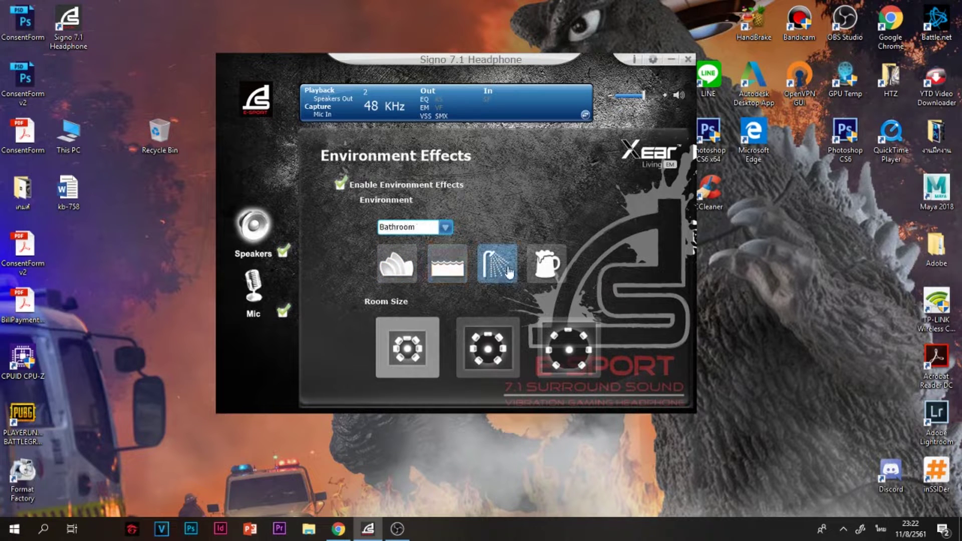
left_click(551, 270)
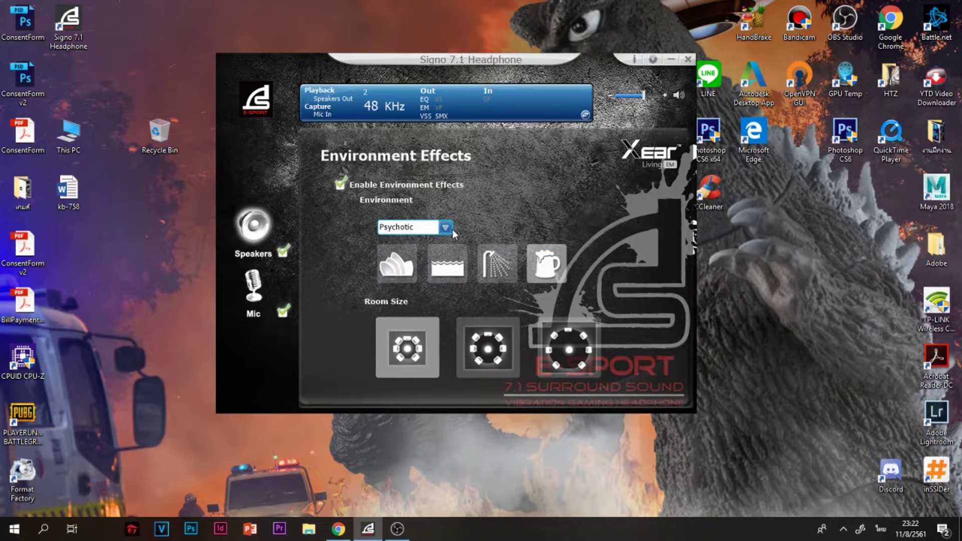
Browse the full list of environments without picking one and disable Environment Effects.
left_click(446, 228)
scroll(413, 321, "down", 1)
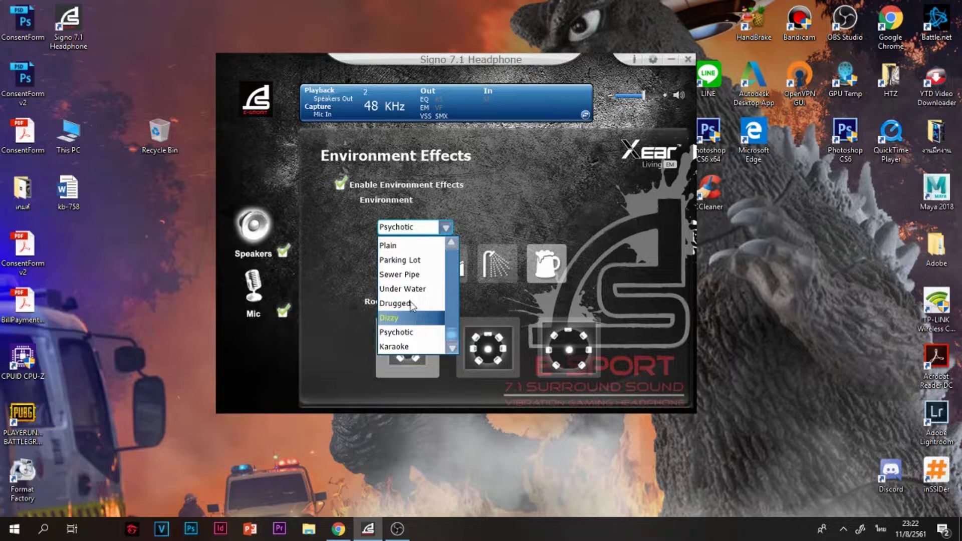
left_click(528, 219)
left_click(340, 185)
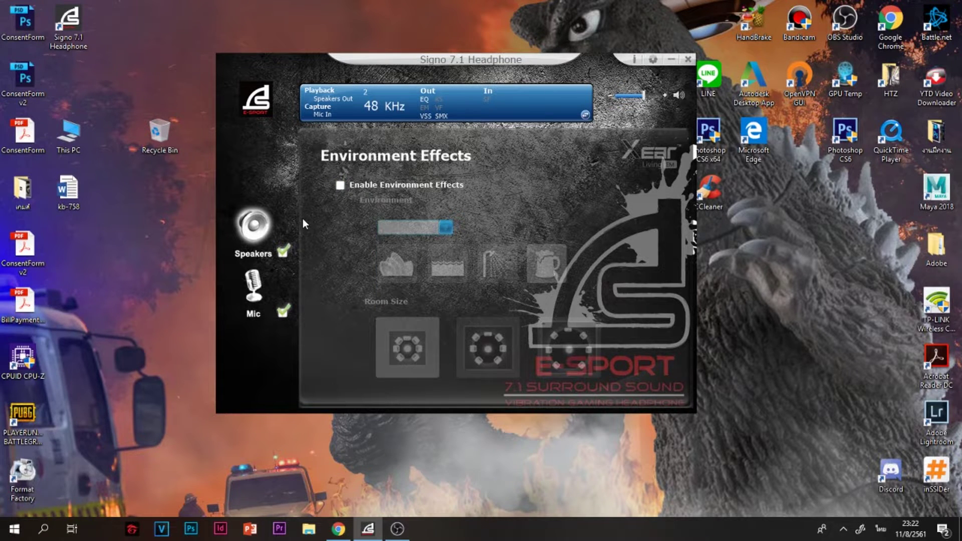
Shift the front-left speaker slightly toward the center speaker in the 7.1 Virtual Speaker Shifter.
left_click(267, 224)
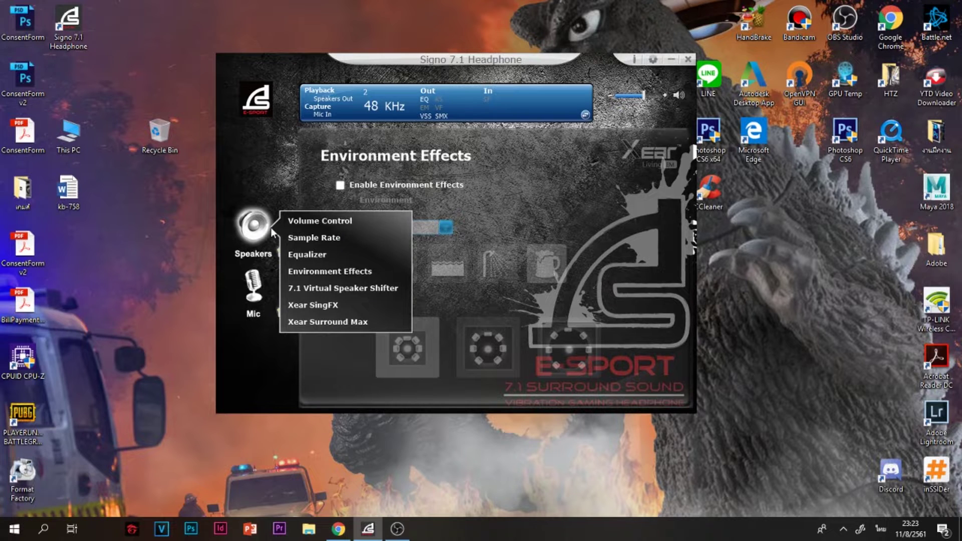
left_click(342, 292)
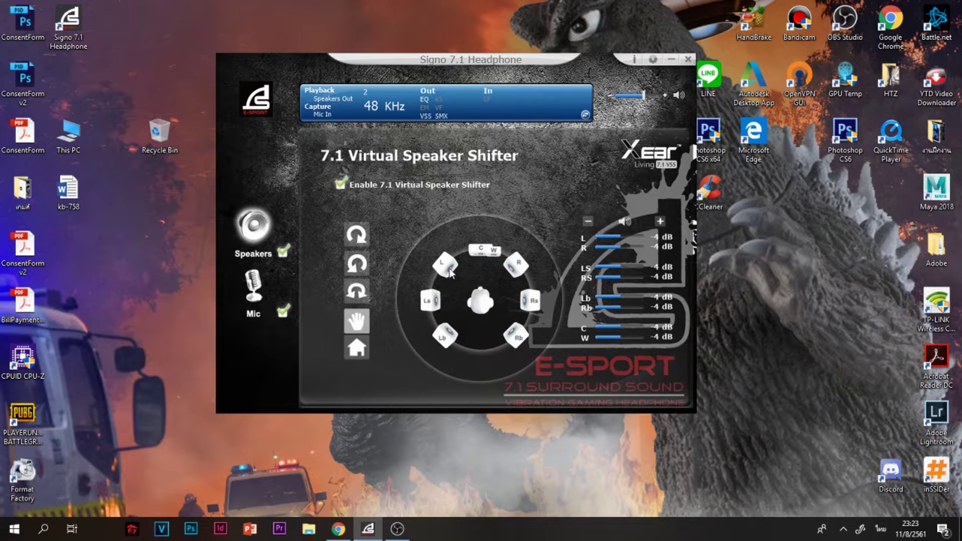
mouse_move(448, 270)
left_mouse_down()
mouse_move(433, 256)
mouse_move(454, 275)
mouse_move(471, 221)
mouse_move(441, 258)
mouse_move(444, 271)
mouse_move(455, 264)
left_mouse_up()
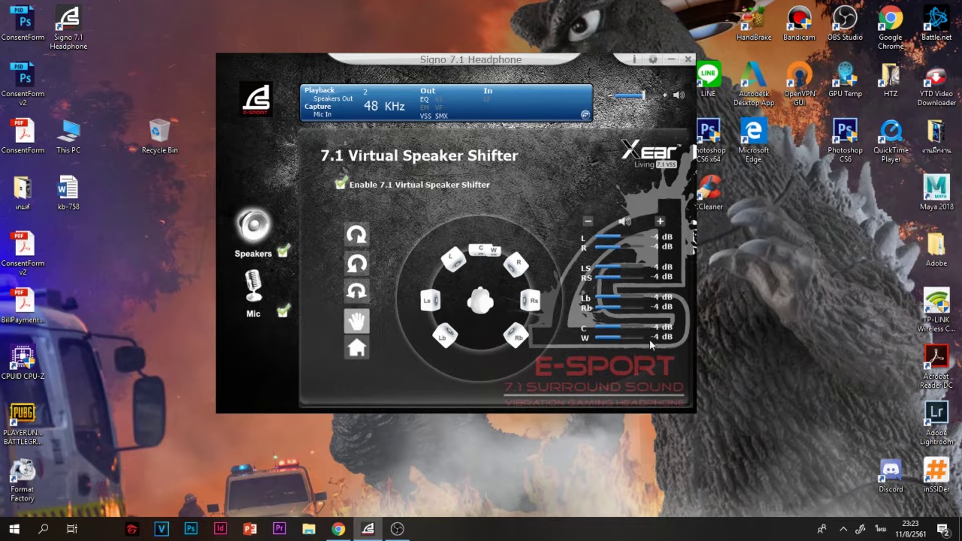
Try Key Shifting and Vocal Fading one after the other in the speakers' Xear SingFX settings, turning each off again.
left_click(260, 234)
left_click(307, 302)
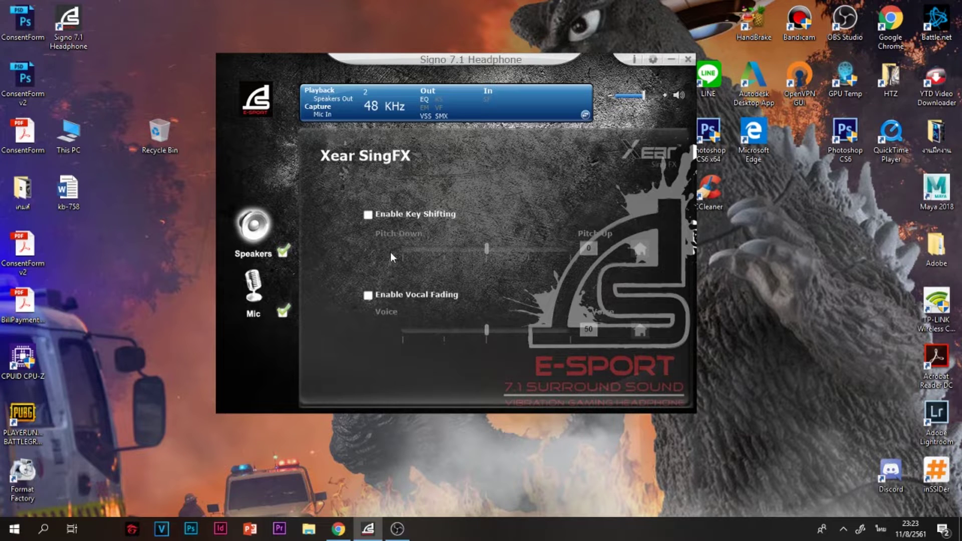
left_click(369, 214)
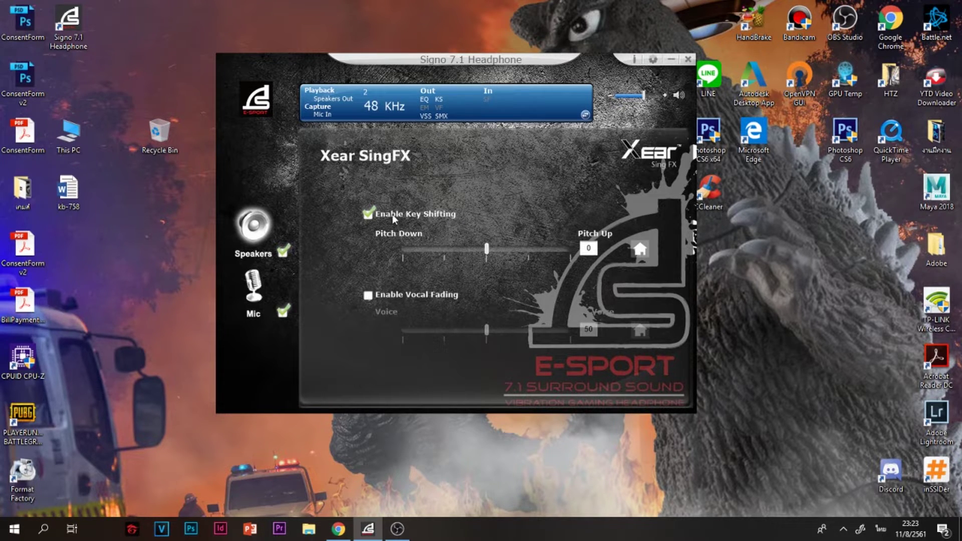
left_click(369, 214)
left_click(368, 295)
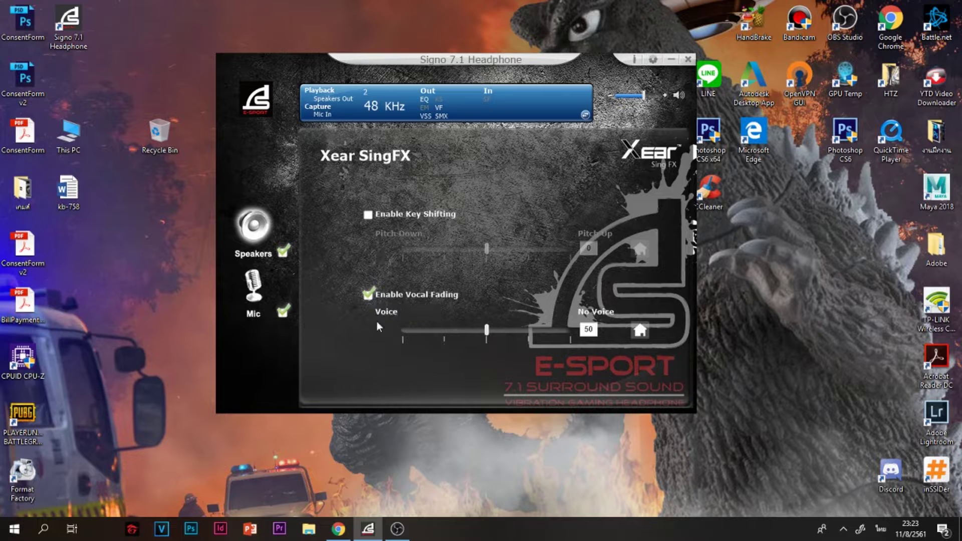
left_click(368, 295)
Disable the 7.1 Virtual Speaker Shifter and check whether Xear Surround Max can still be enabled without it.
left_click(247, 223)
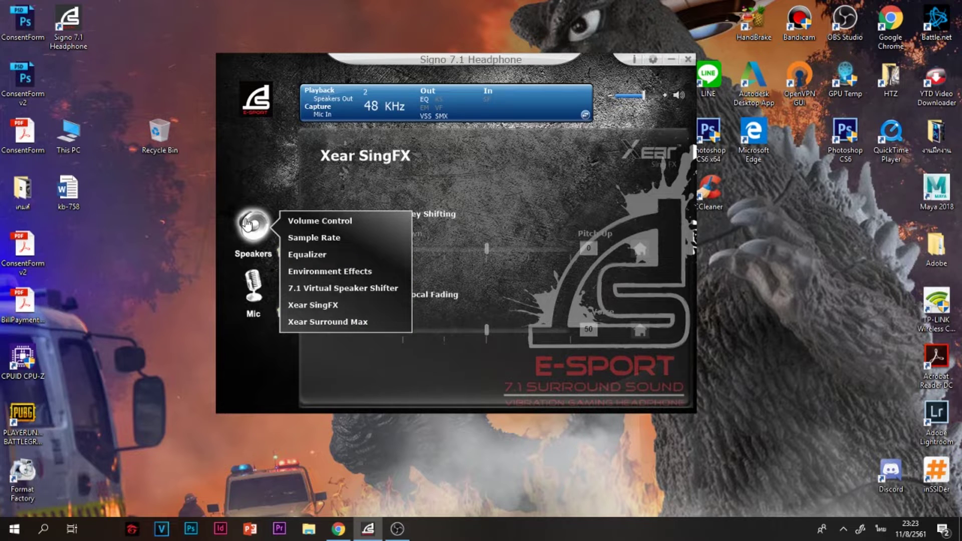
left_click(348, 322)
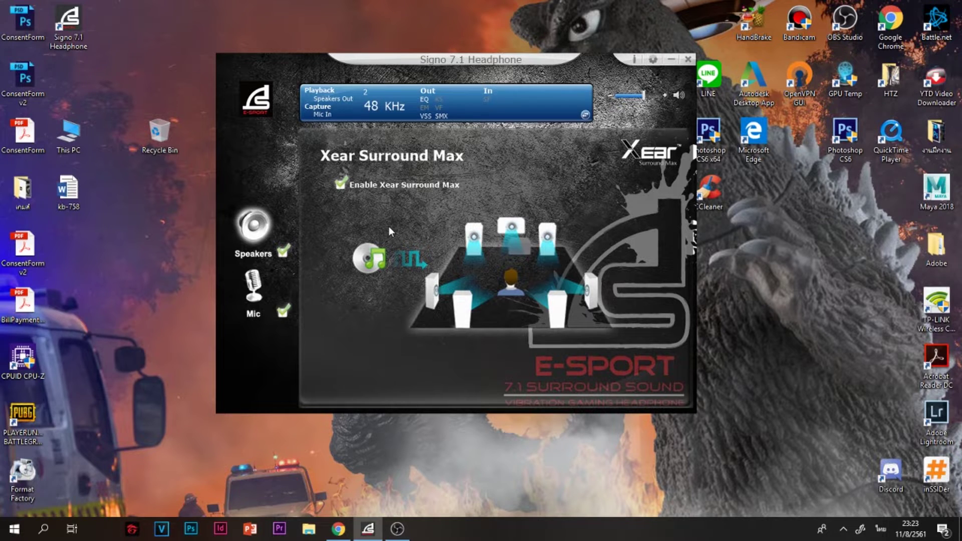
left_click(266, 231)
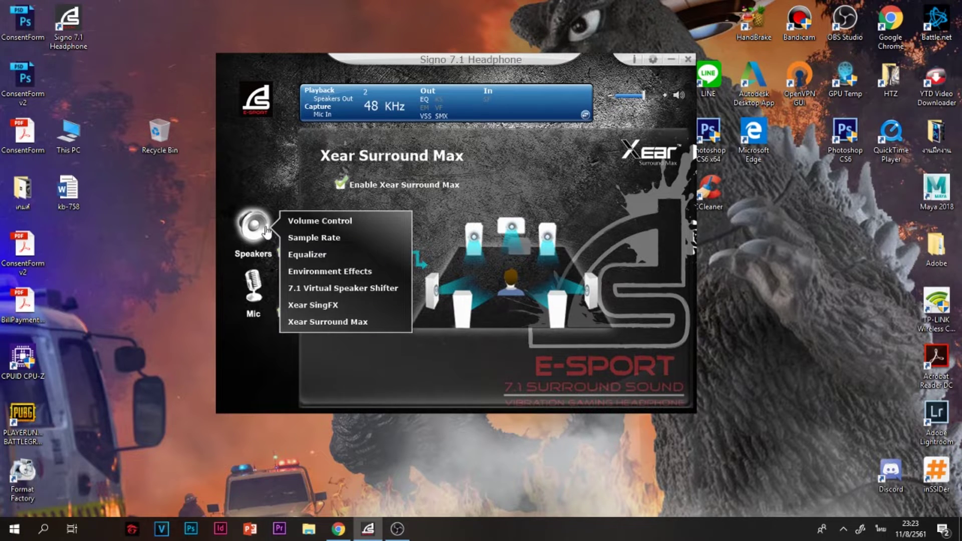
left_click(326, 289)
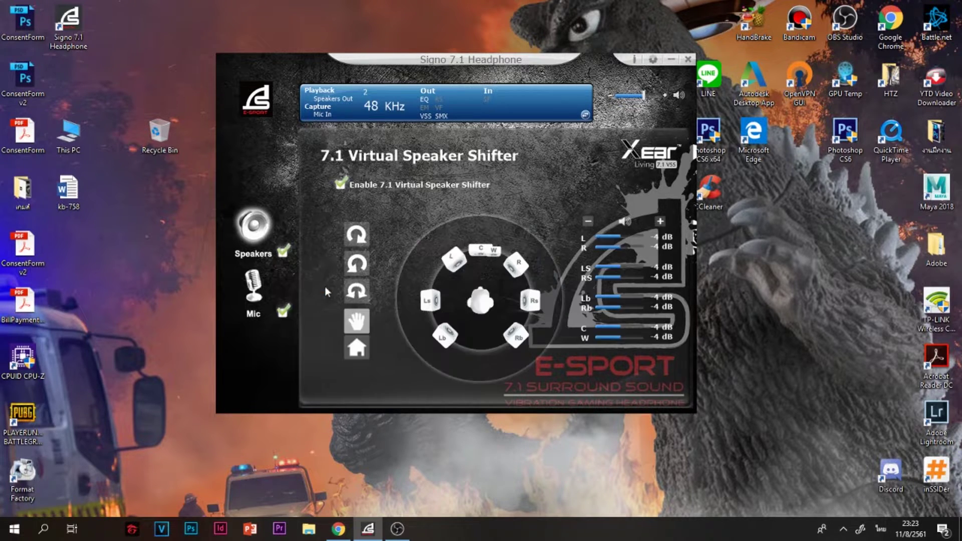
left_click(268, 224)
left_click(321, 324)
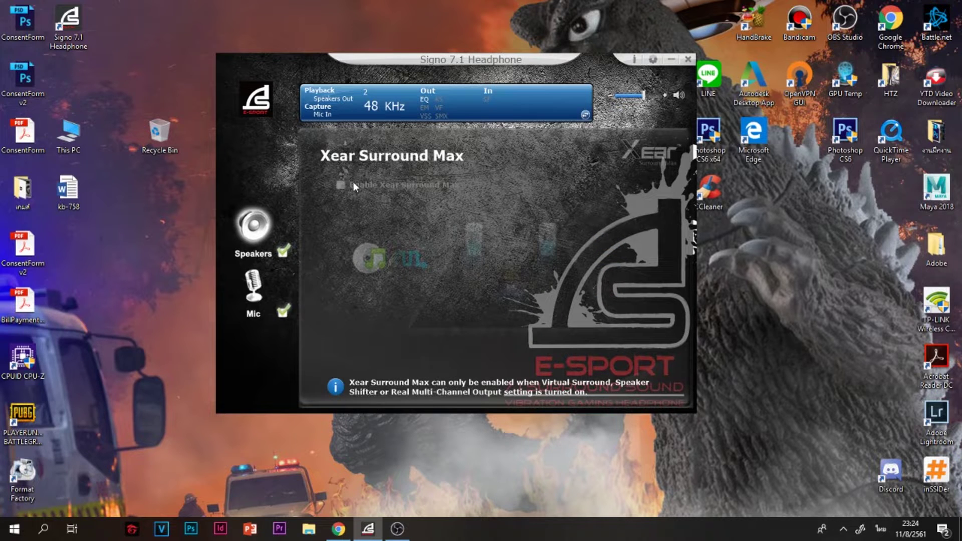
Re-enable the 7.1 Virtual Speaker Shifter and turn Xear Surround Max back on.
left_click(265, 225)
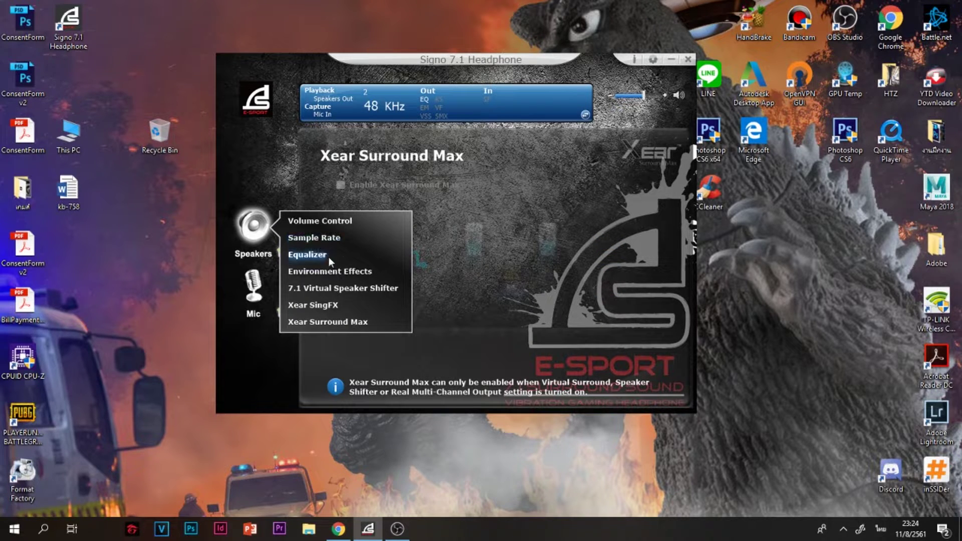
left_click(343, 288)
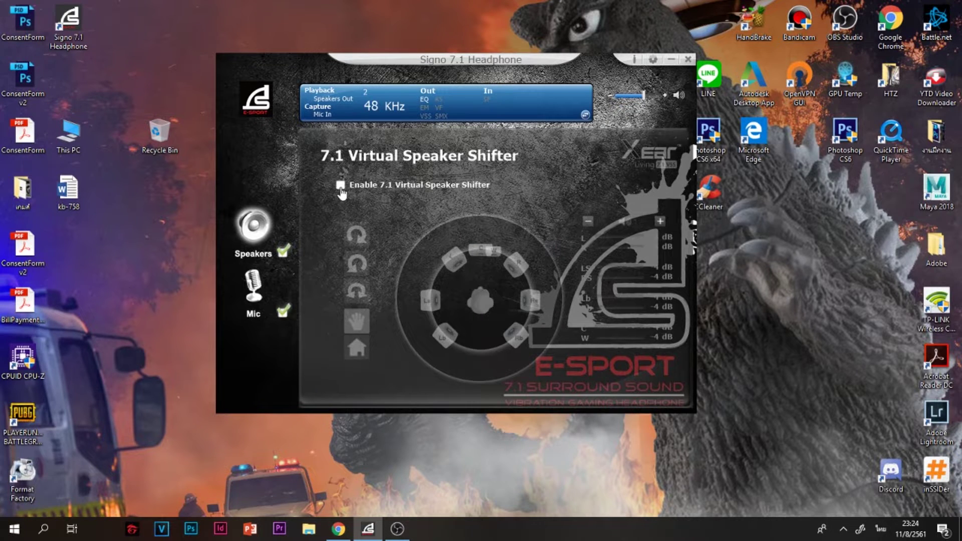
left_click(265, 225)
left_click(321, 323)
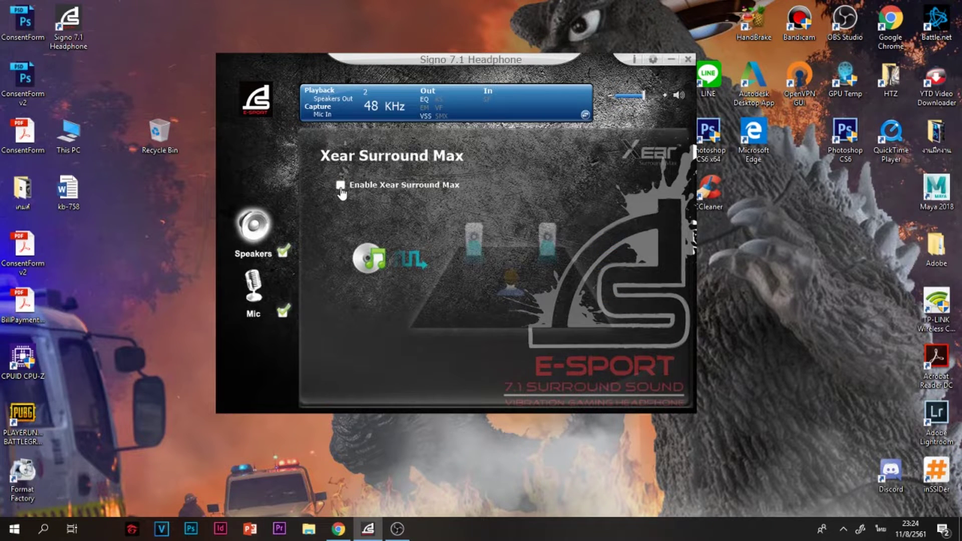
left_click(340, 186)
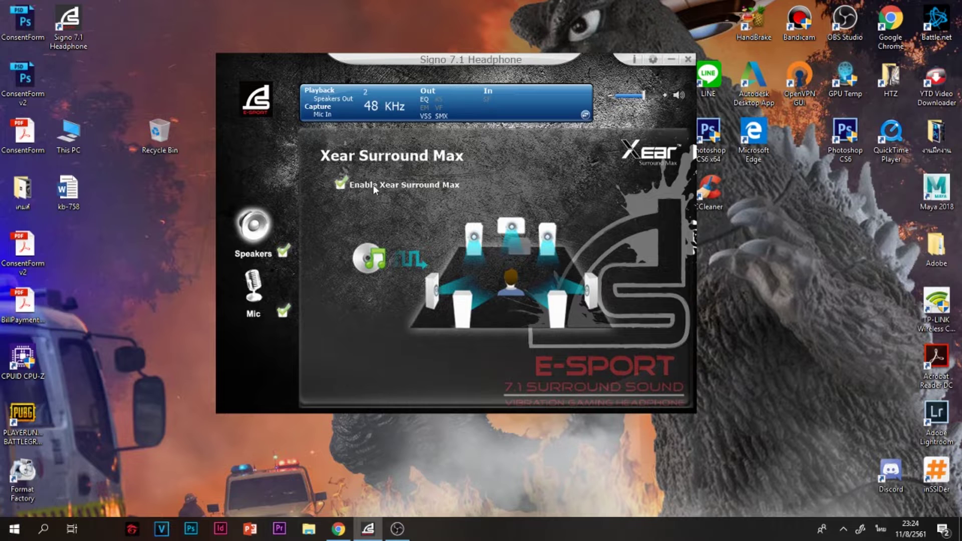
Adjust the microphone's Mic-In volume slightly and view the microphone's sample rate options.
left_click(252, 293)
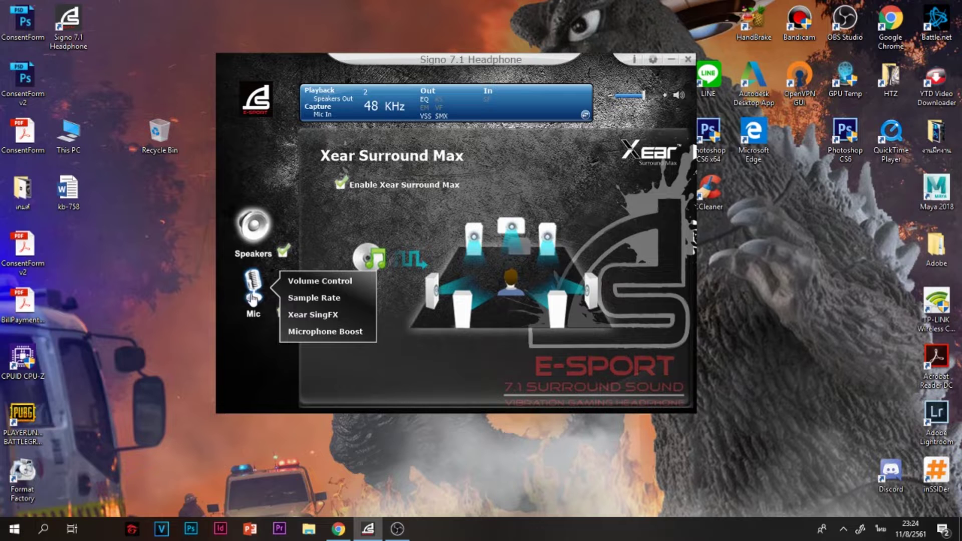
left_click(311, 281)
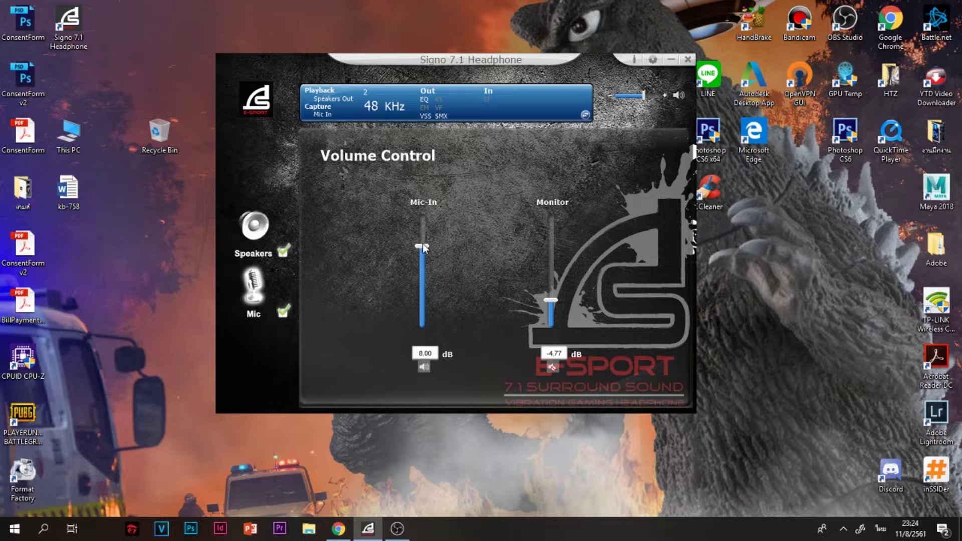
left_click_drag(423, 247, 422, 245)
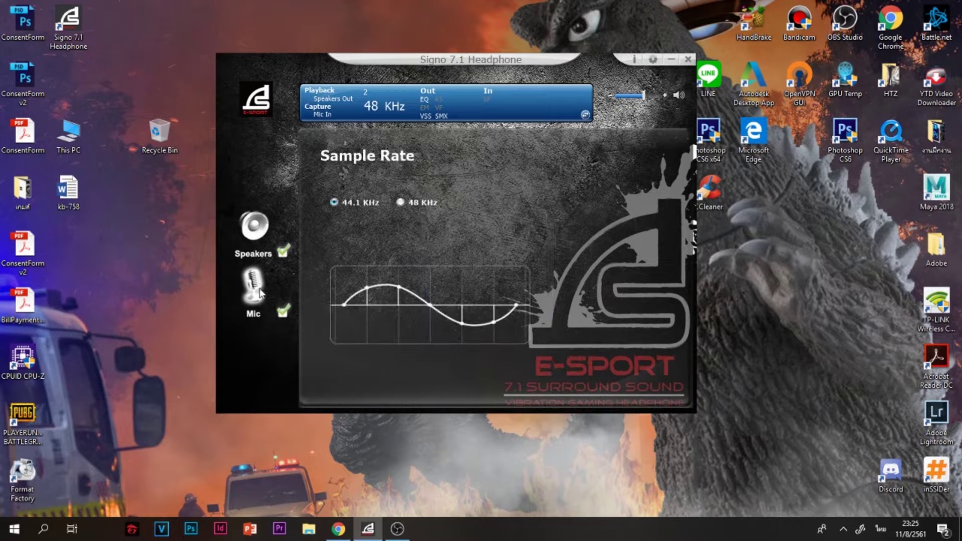
left_click(254, 291)
left_click(300, 299)
Enable Microphone Echo in the microphone's Xear SingFX settings and set its level to 6.
left_click(259, 304)
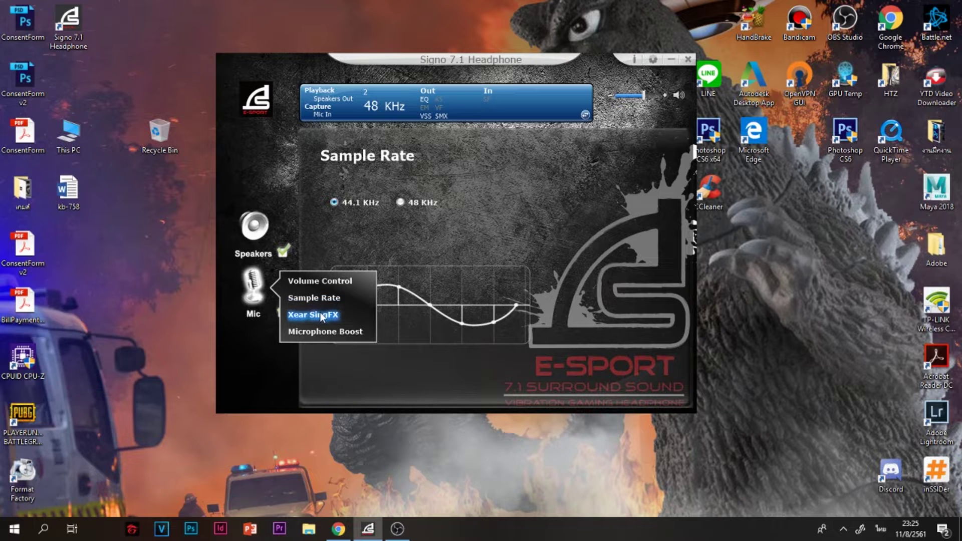
left_click(322, 315)
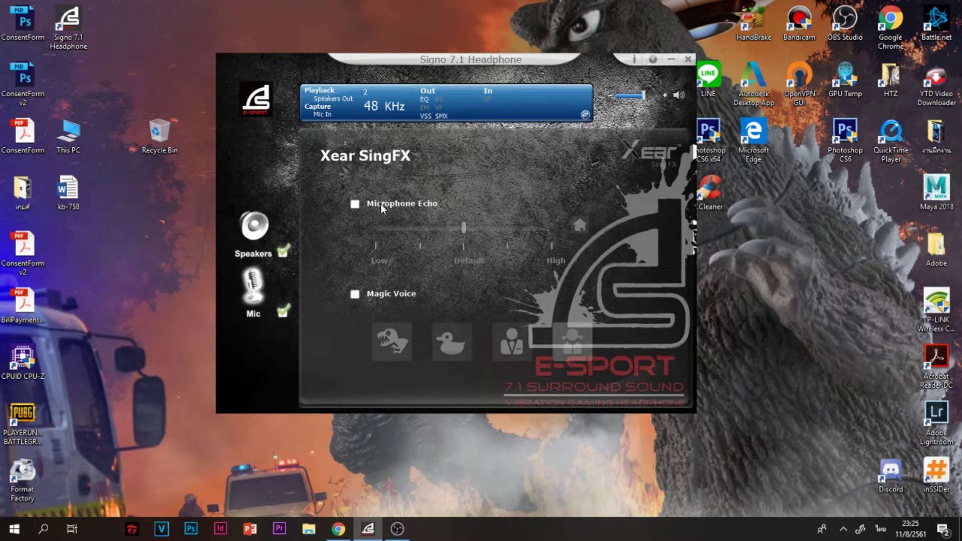
left_click(355, 205)
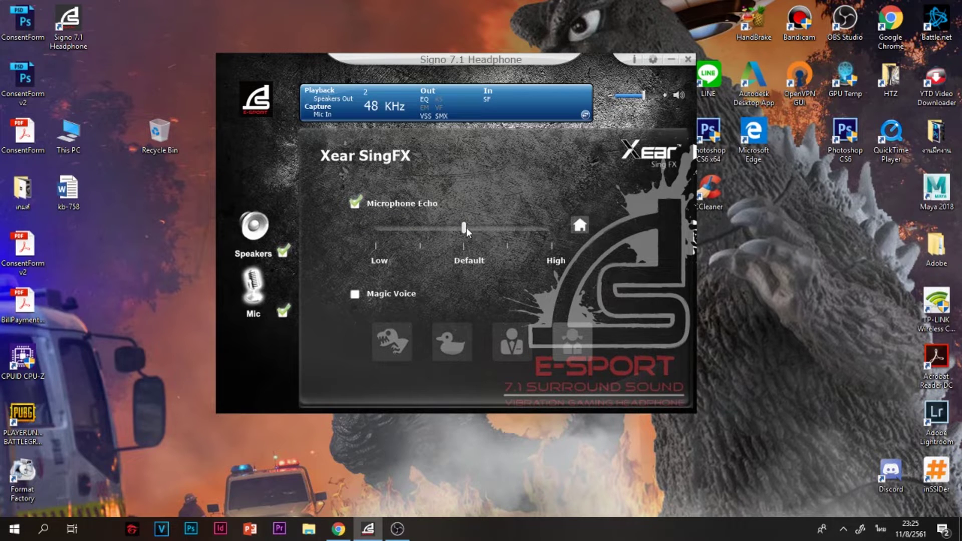
left_click_drag(464, 228, 510, 230)
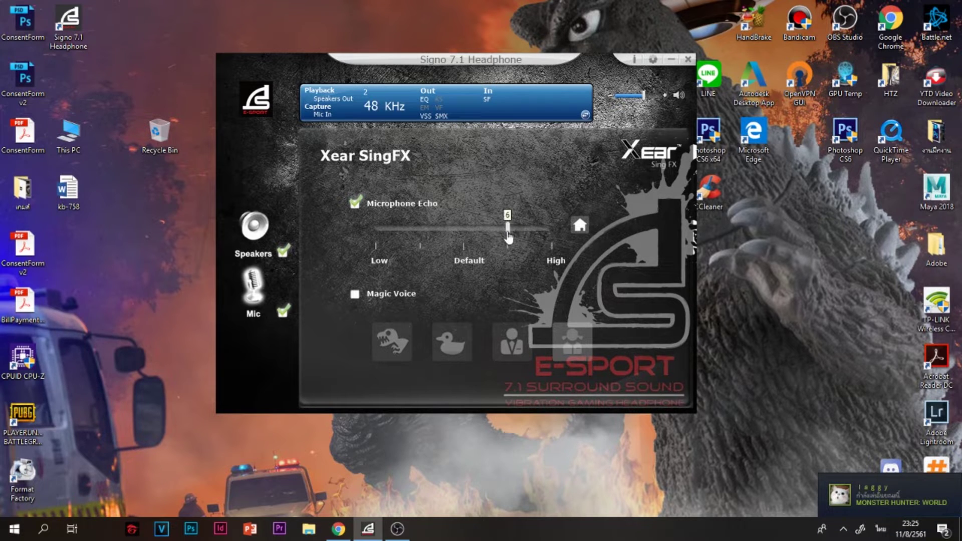
Lower the Microphone Echo level, return it to Default, and disable Microphone Echo.
left_click_drag(509, 237, 428, 233)
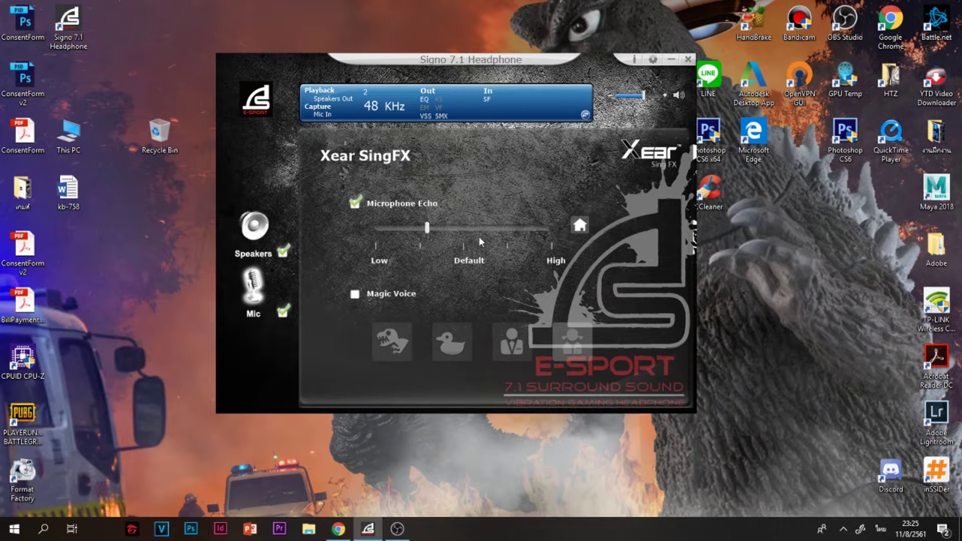
mouse_move(428, 233)
left_click_drag(429, 233, 465, 233)
left_click(356, 203)
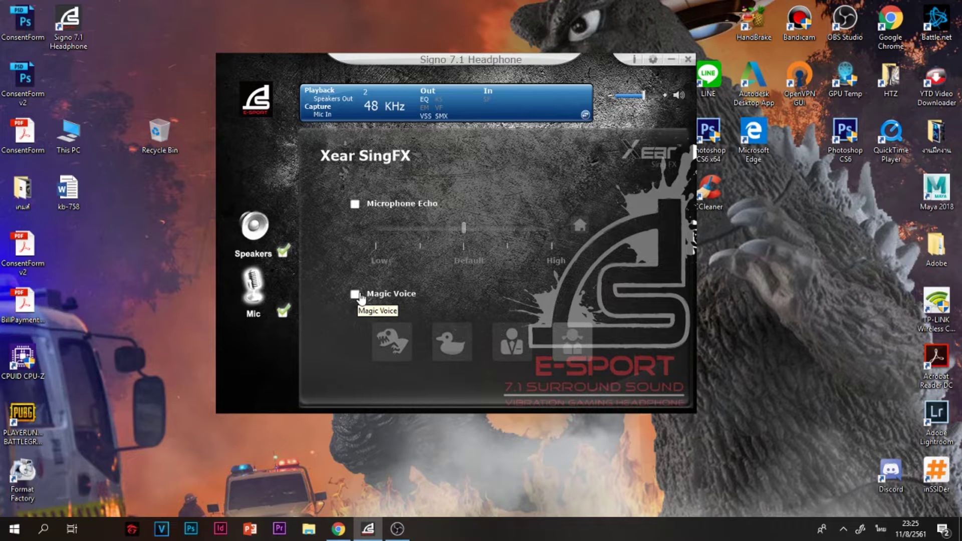
Enable Magic Voice, try the duck, man and girl voice presets in turn, and switch Magic Voice off again.
left_click(355, 294)
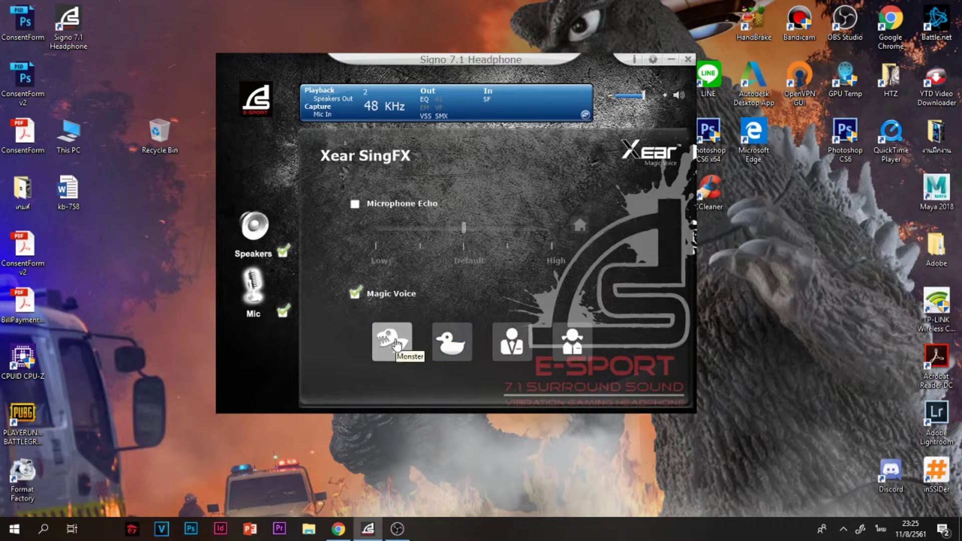
left_click(454, 349)
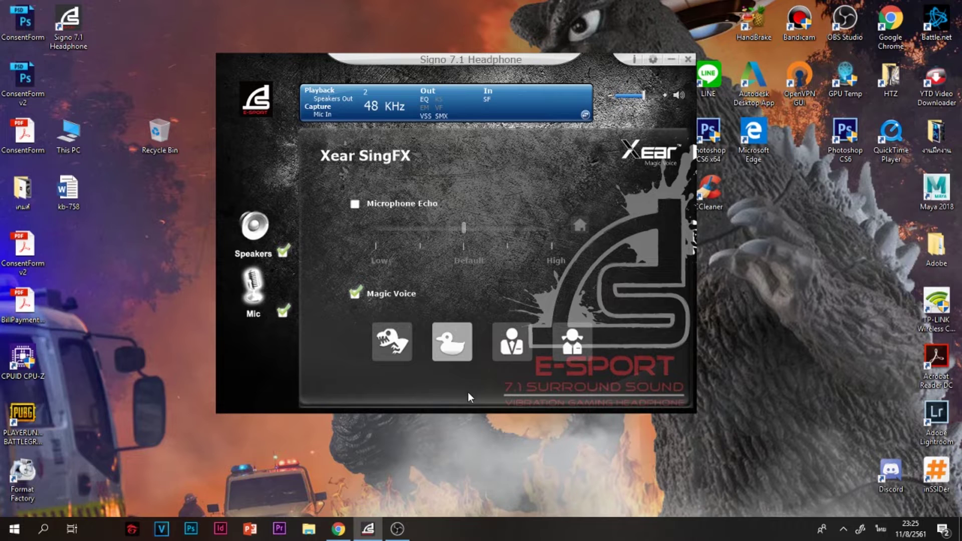
left_click(500, 354)
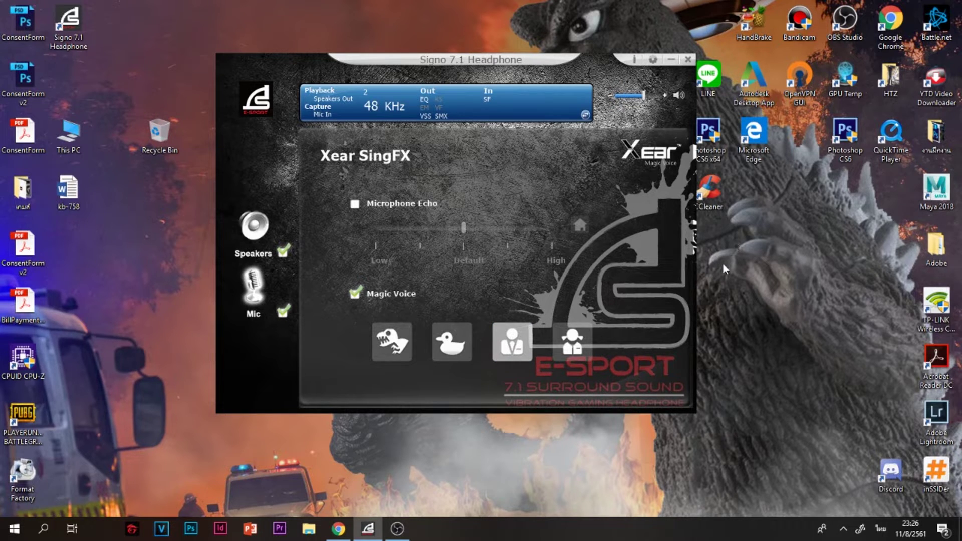
left_click(578, 344)
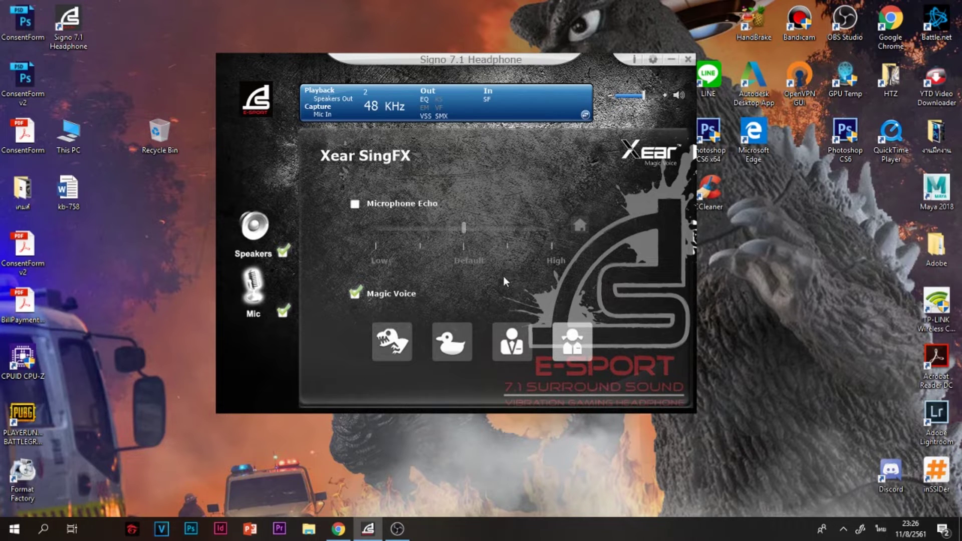
left_click(356, 293)
Open the microphone's Microphone Boost settings.
left_click(256, 304)
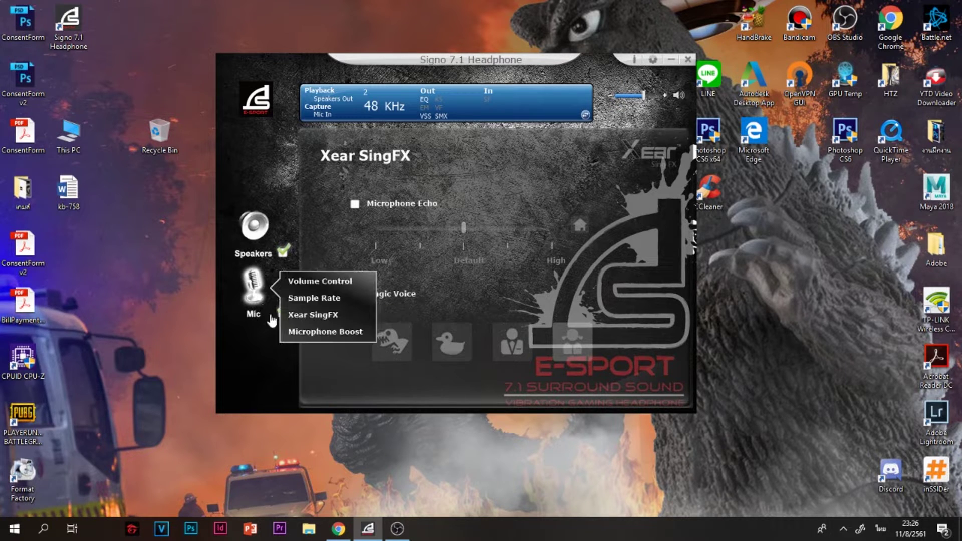
left_click(302, 334)
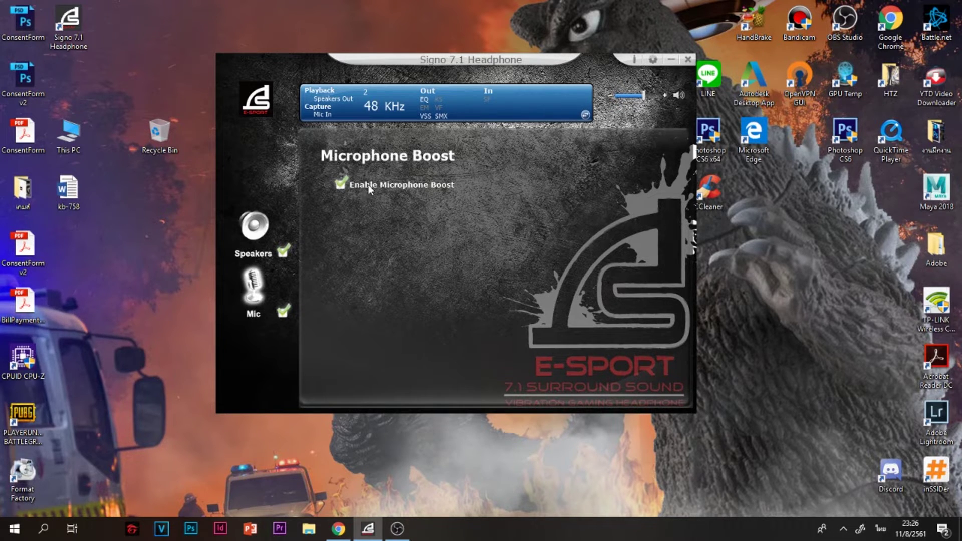